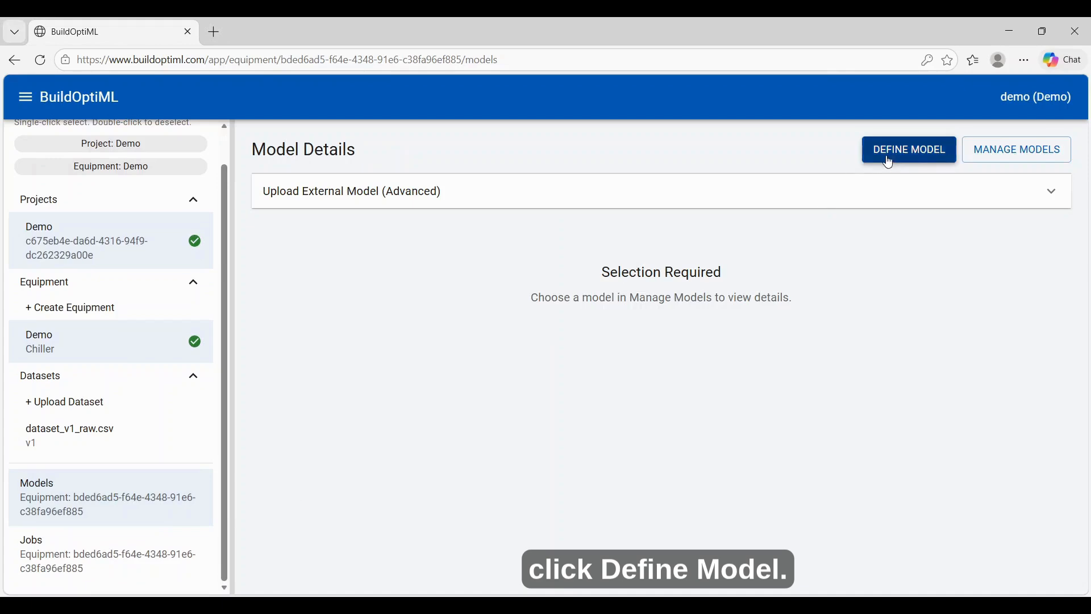
- Start a new model definition based on the dataset dataset_v1_raw.csv
{"action": "left_click", "coordinate": [888, 157]}
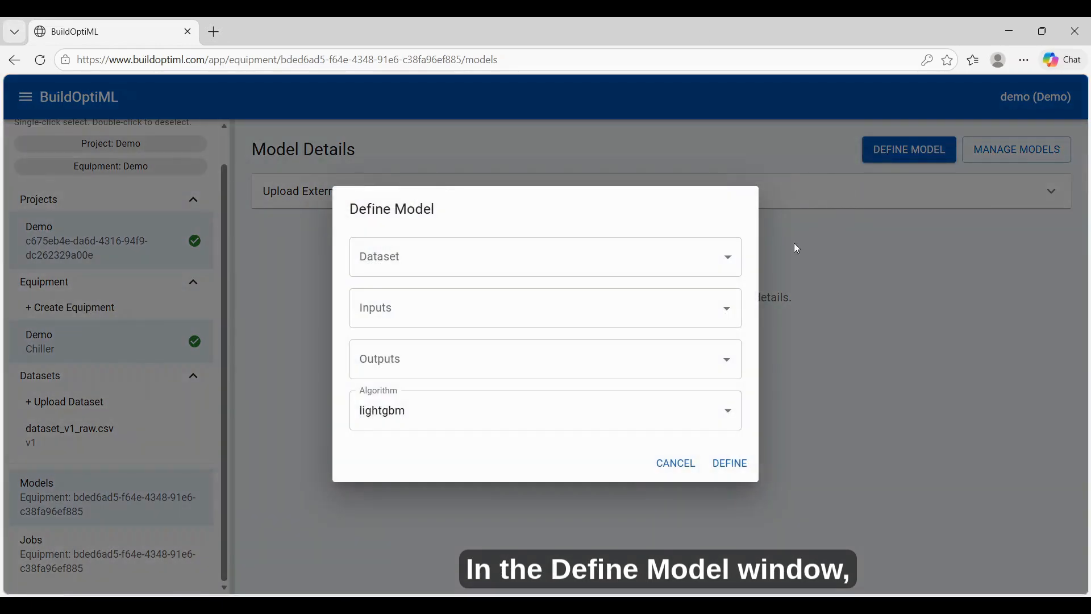
{"action": "left_click", "coordinate": [693, 264]}
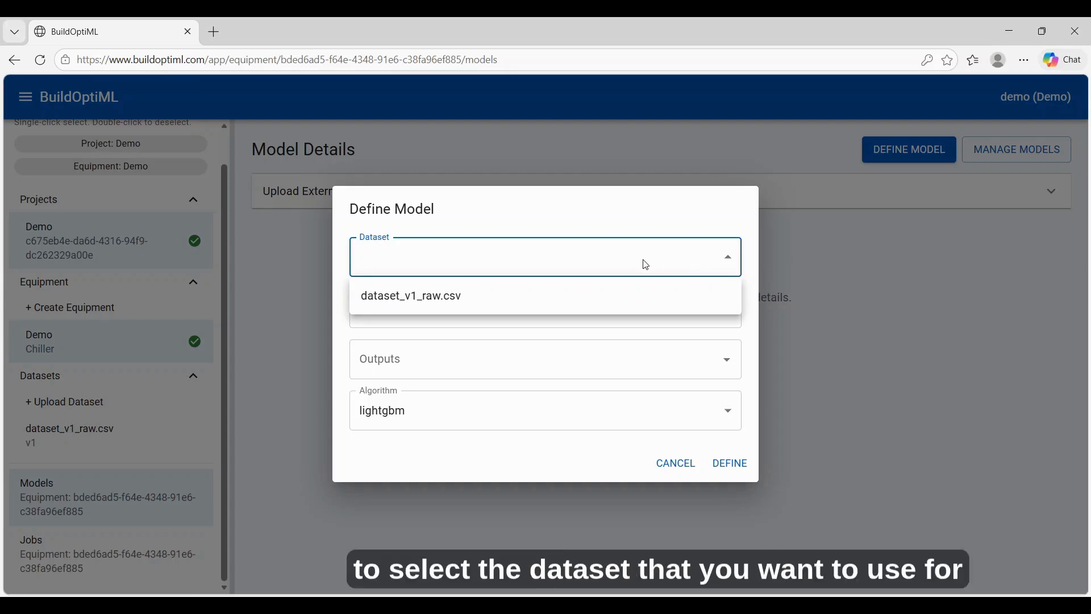
{"action": "left_click", "coordinate": [545, 303]}
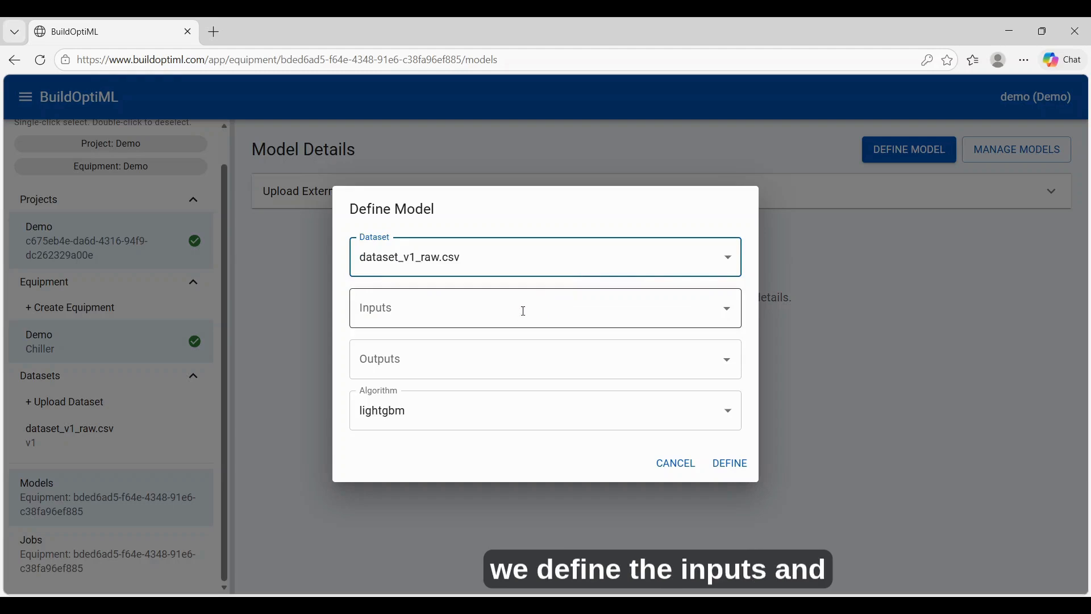
{"action": "left_click", "coordinate": [523, 311]}
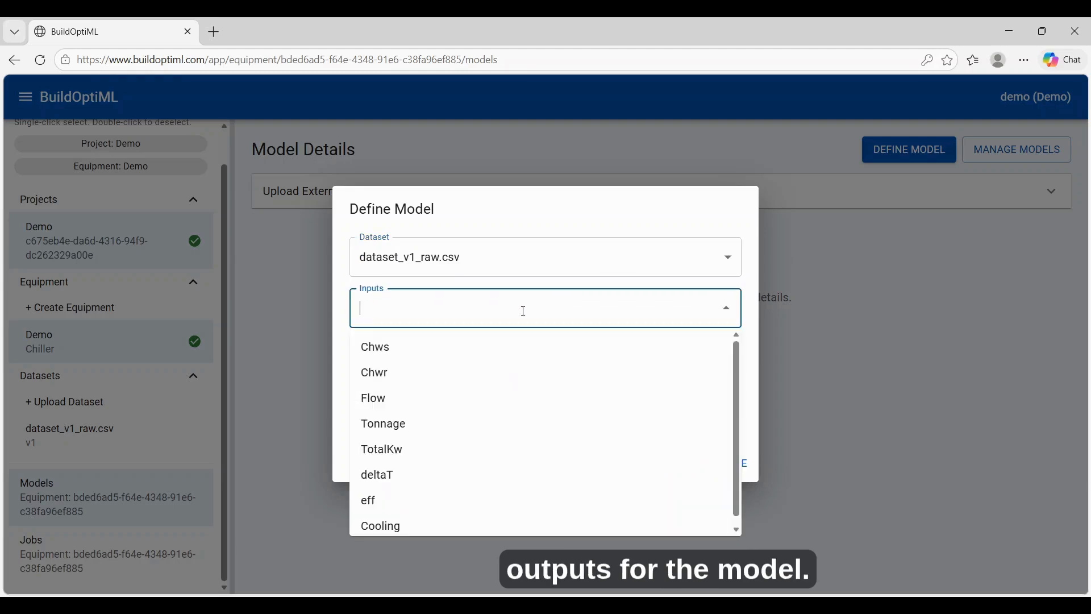
{"action": "left_click", "coordinate": [524, 311]}
{"action": "left_click", "coordinate": [508, 356]}
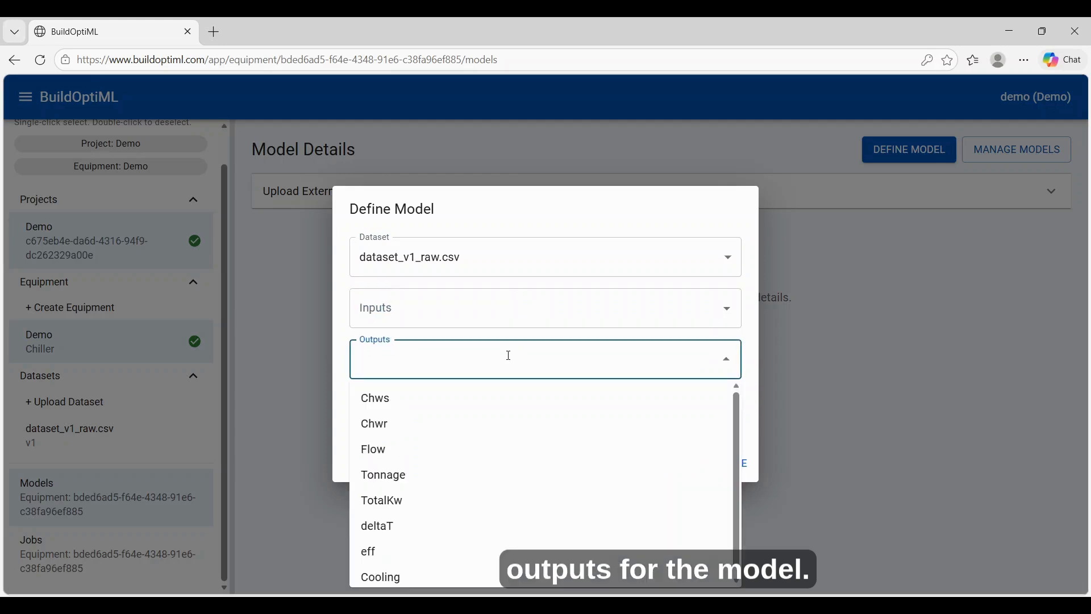
{"action": "left_click", "coordinate": [508, 356]}
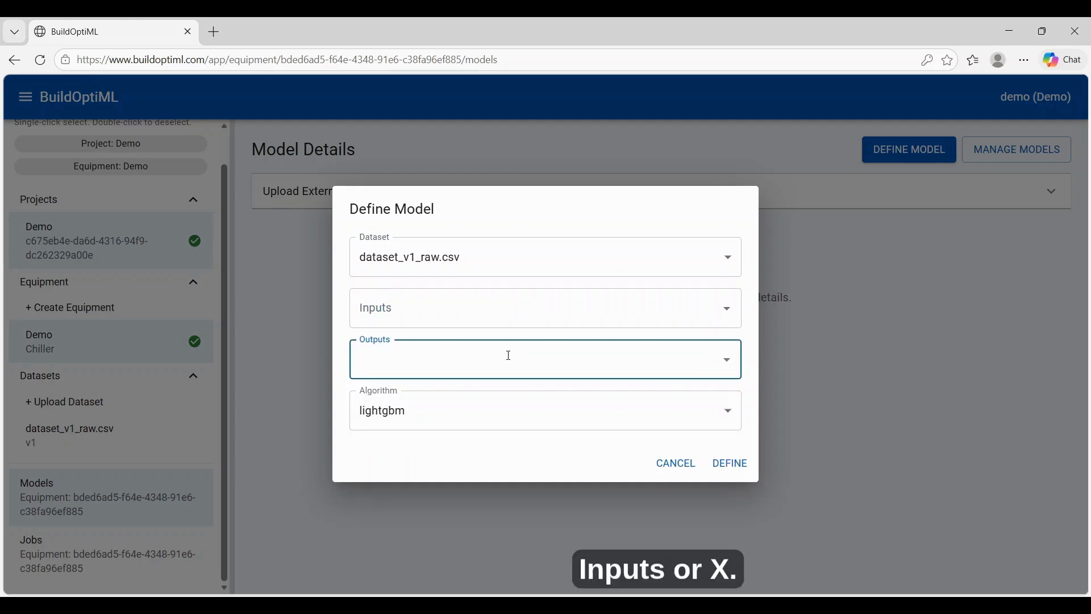
- Assign deltaT and Cooling as the model's inputs and eff as its output
{"action": "left_click", "coordinate": [503, 312]}
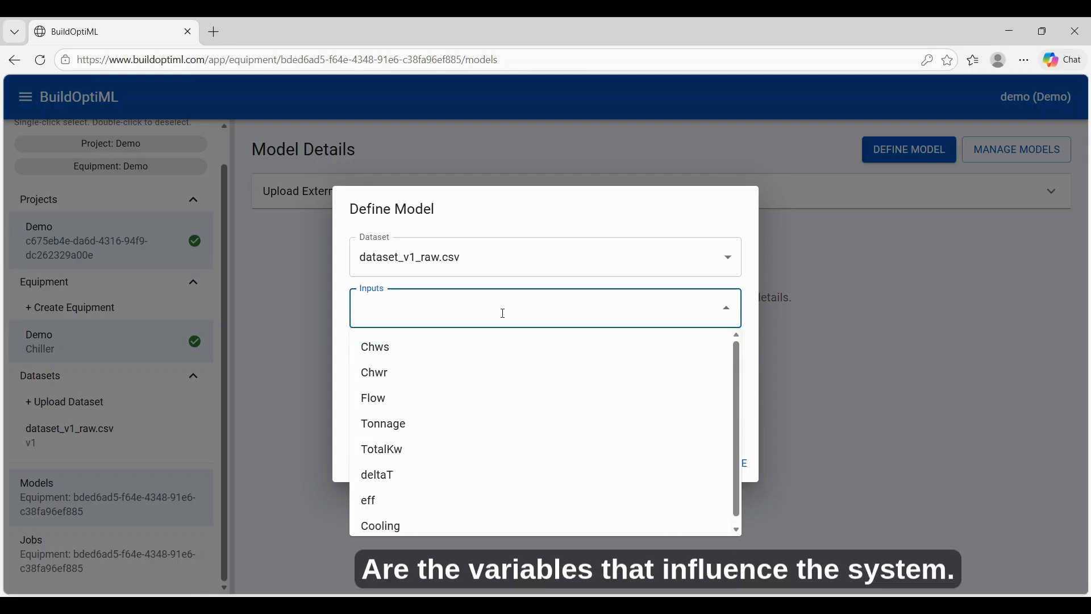
{"action": "left_click", "coordinate": [438, 476]}
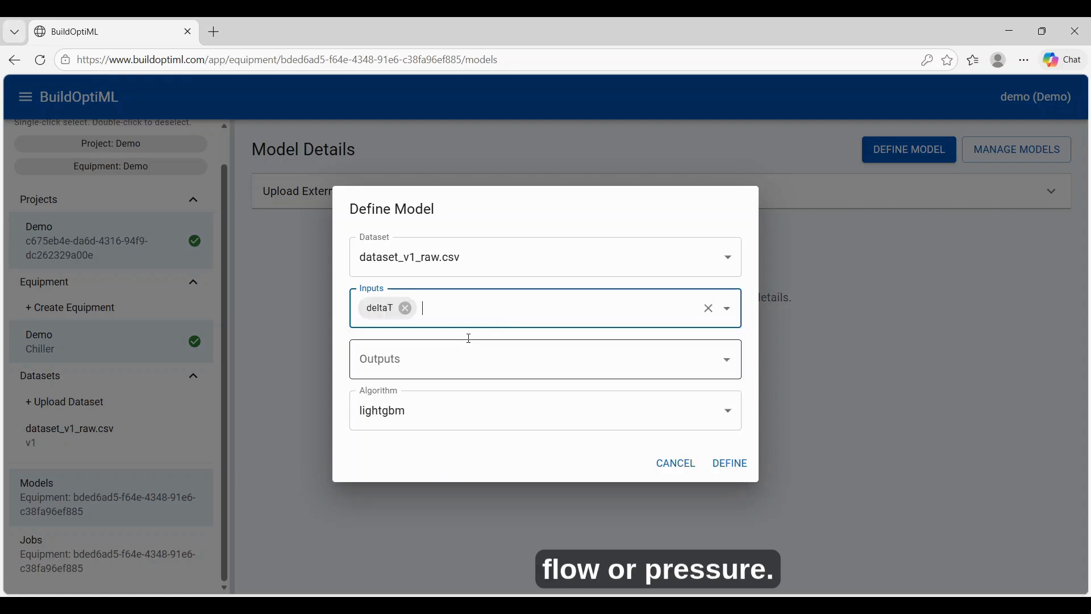
{"action": "left_click", "coordinate": [478, 305]}
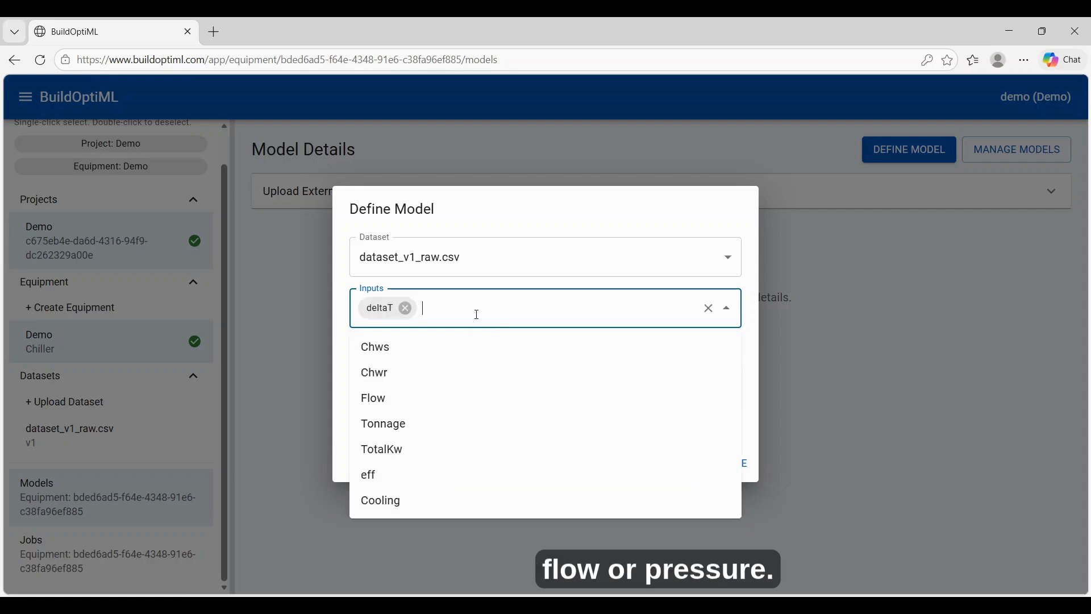
{"action": "left_click", "coordinate": [421, 500]}
{"action": "left_click", "coordinate": [449, 351]}
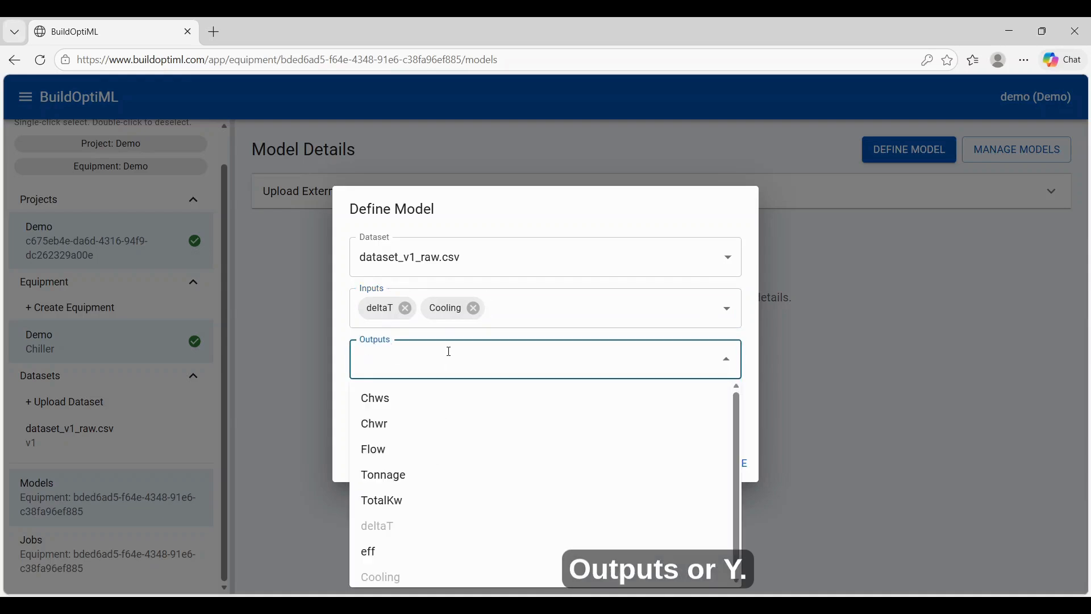
{"action": "left_click", "coordinate": [421, 552]}
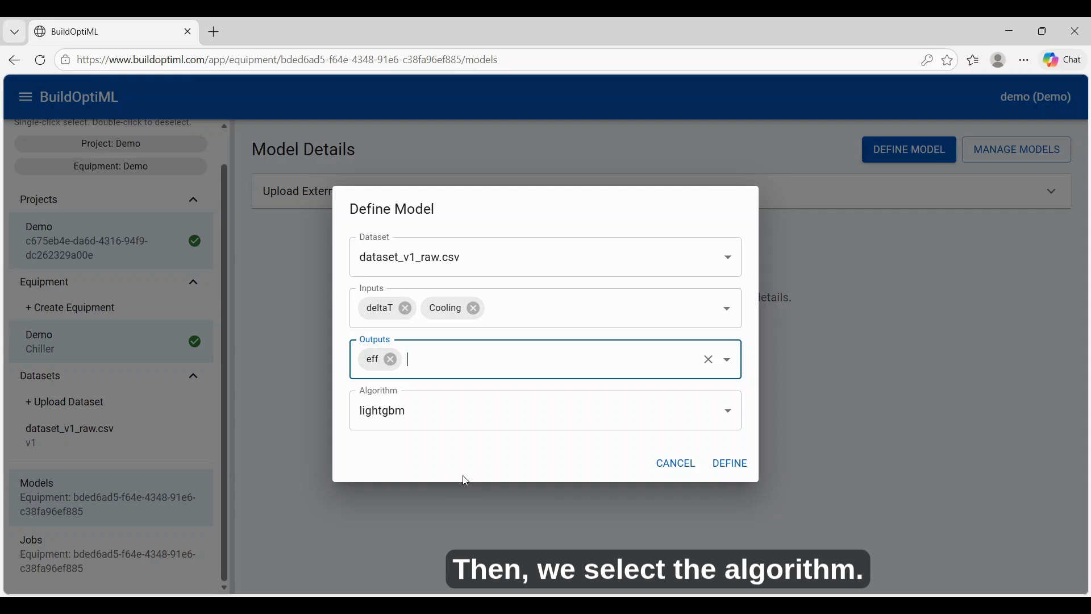
- Try the gaussian_zscore algorithm and return to lightgbm with eff as the output
{"action": "left_click", "coordinate": [472, 418]}
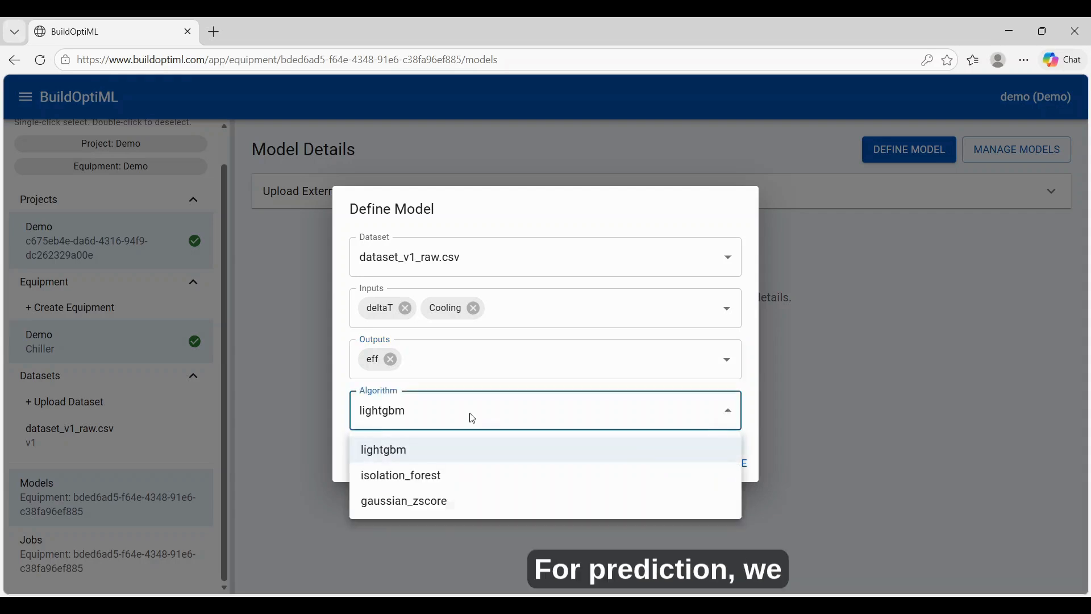
{"action": "left_click", "coordinate": [460, 503]}
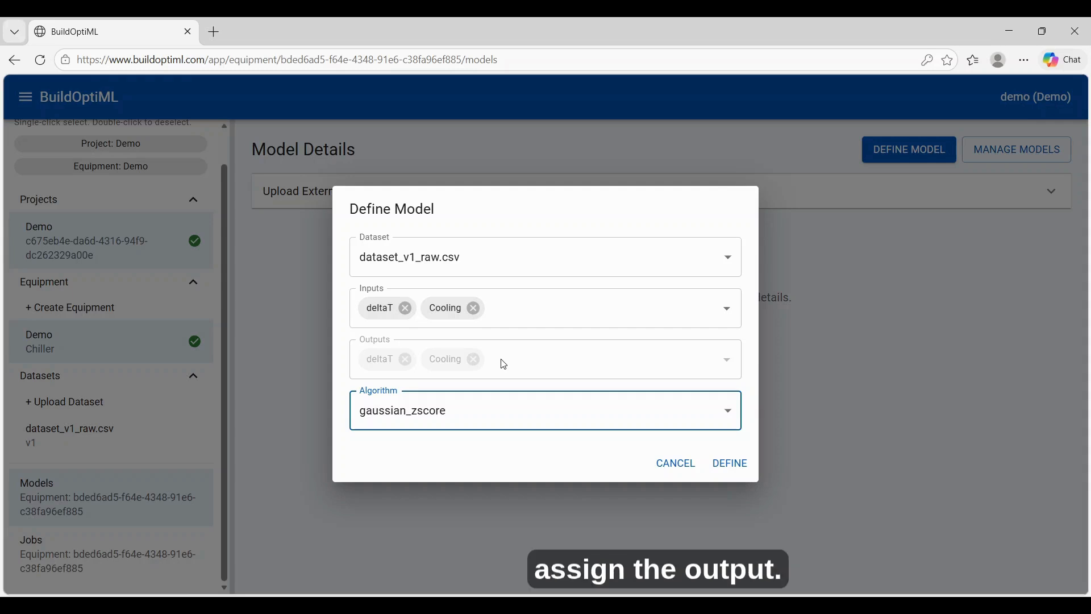
{"action": "left_click", "coordinate": [499, 413]}
{"action": "left_click", "coordinate": [490, 449]}
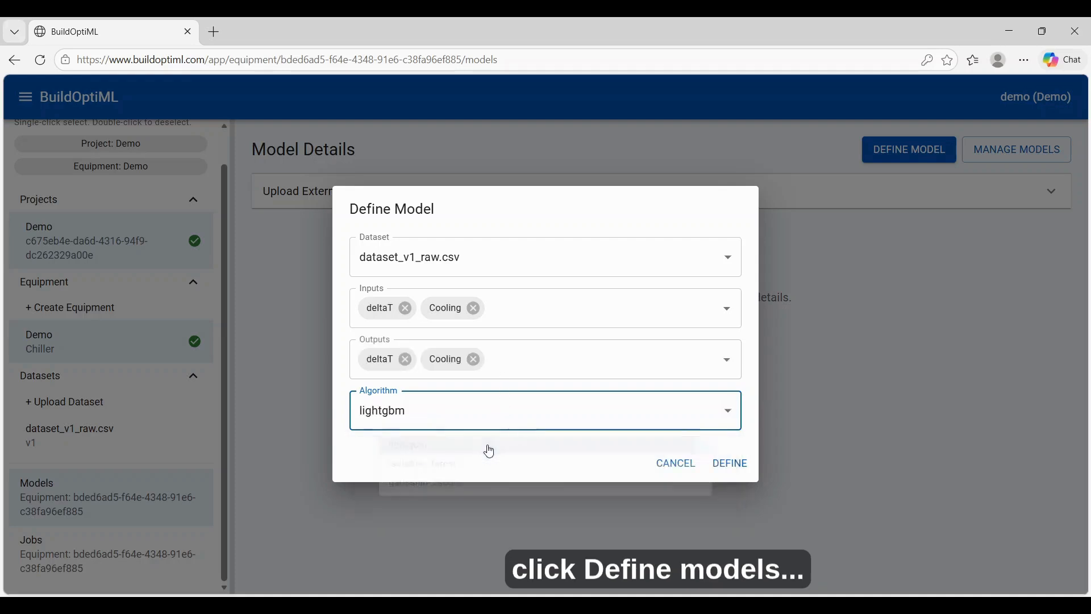
{"action": "left_click", "coordinate": [512, 359]}
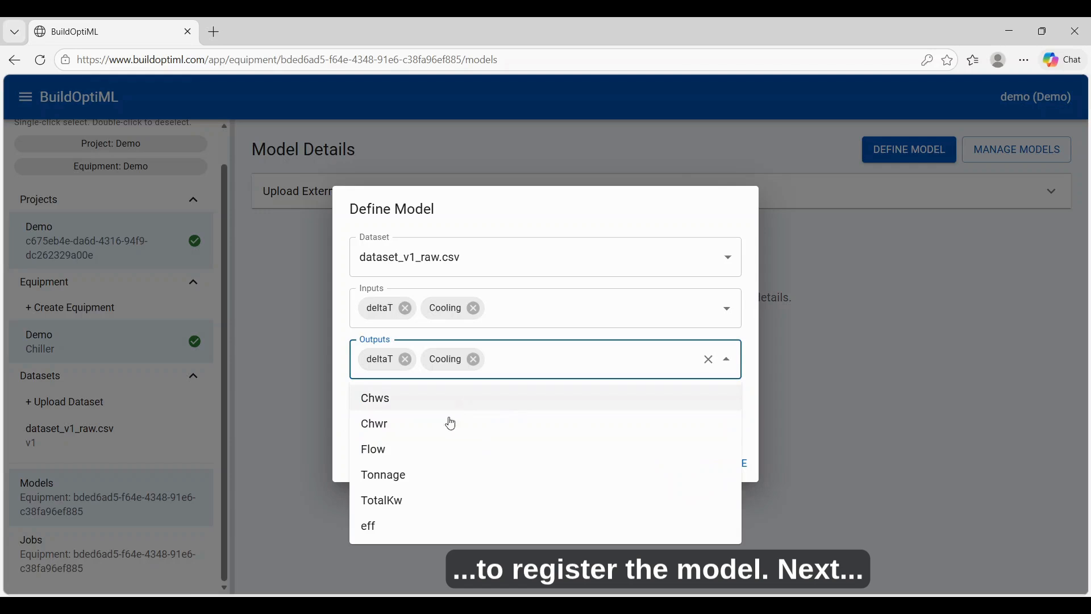
{"action": "left_click", "coordinate": [394, 526]}
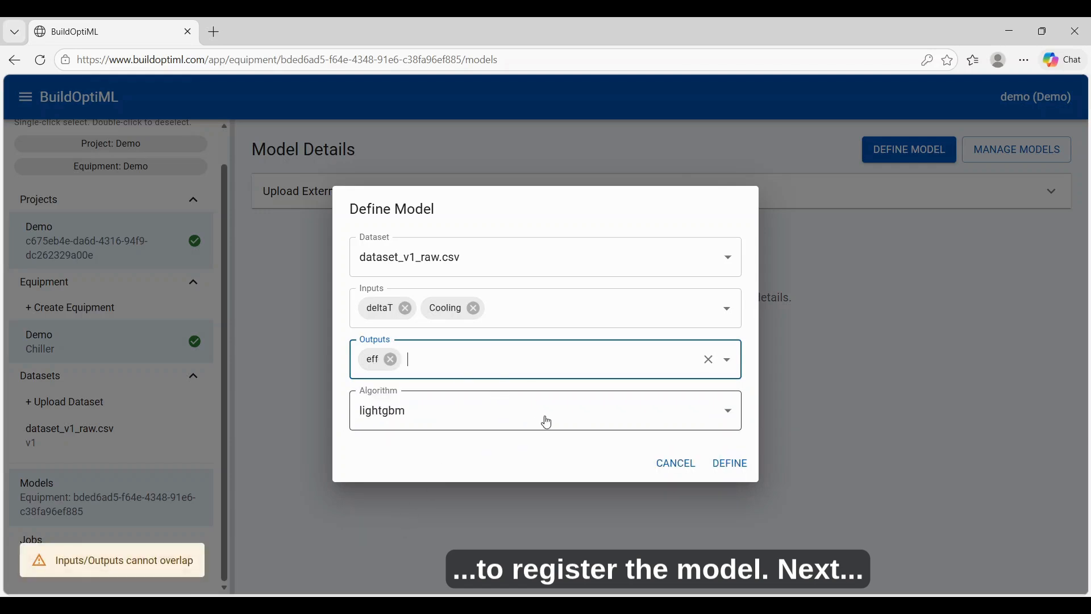
- Register the lightgbm model definition and open the new model's details from the list of models
{"action": "left_click", "coordinate": [724, 471]}
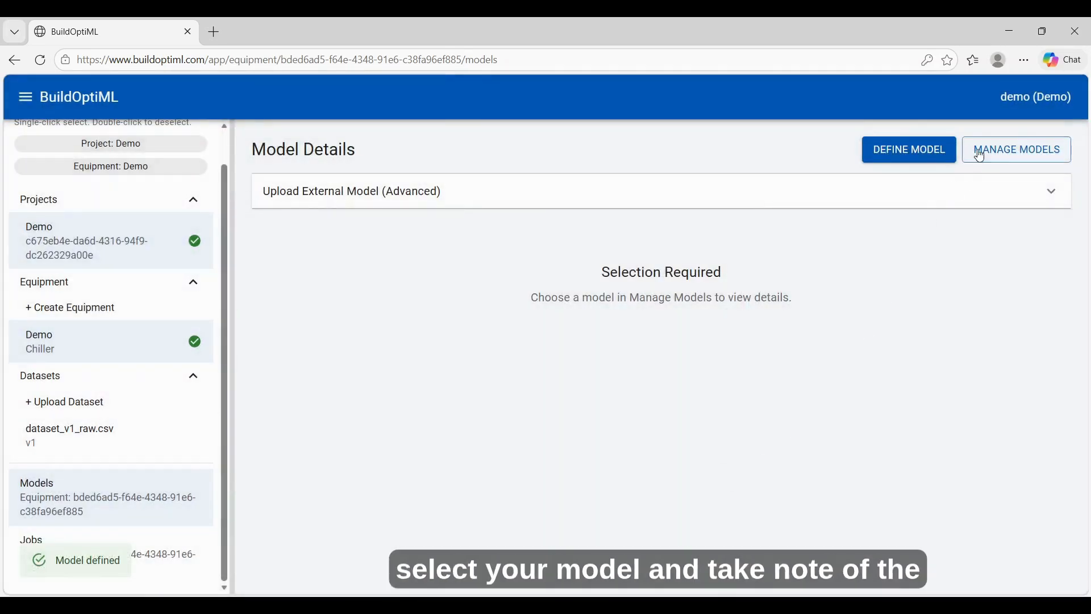
{"action": "left_click", "coordinate": [979, 154]}
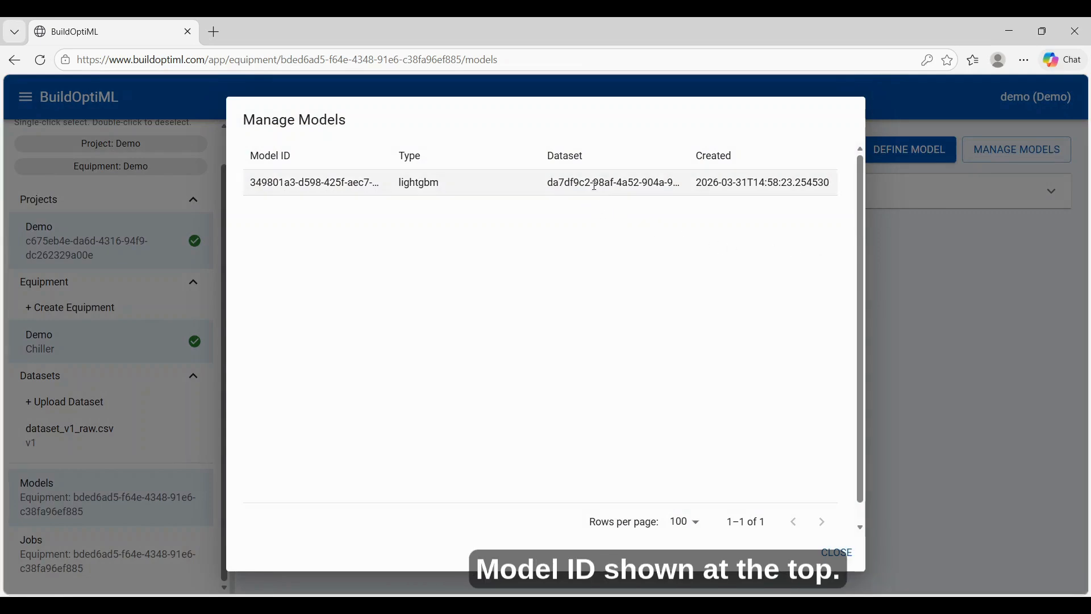
{"action": "left_click", "coordinate": [594, 183]}
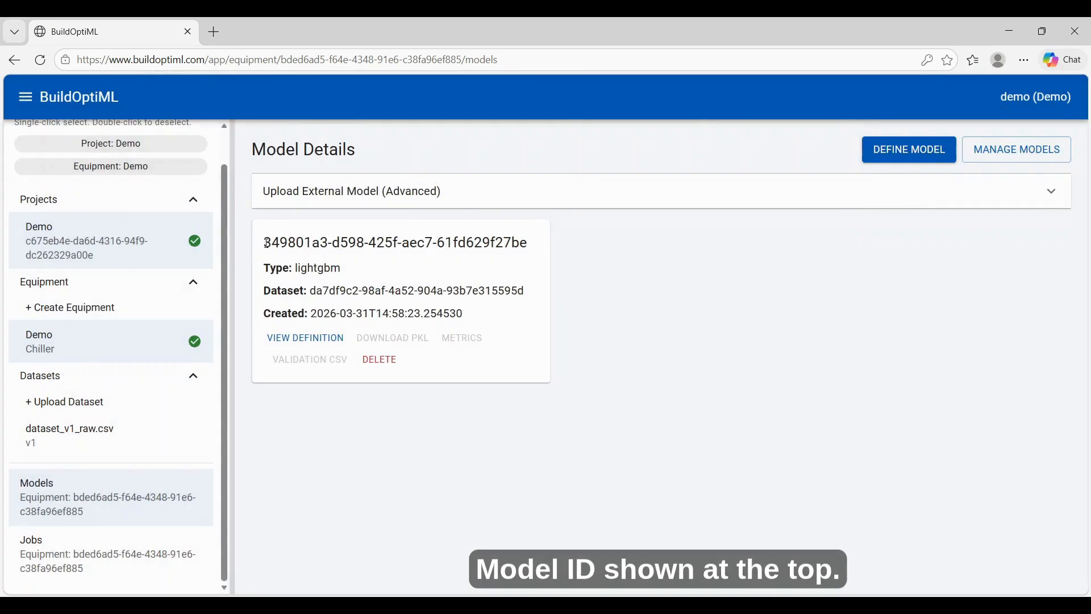
- Display the model's definition and examine its ID, dataset, inputs, outputs and algorithm
{"action": "left_click_drag", "start_coordinate": [263, 243], "coordinate": [532, 253]}
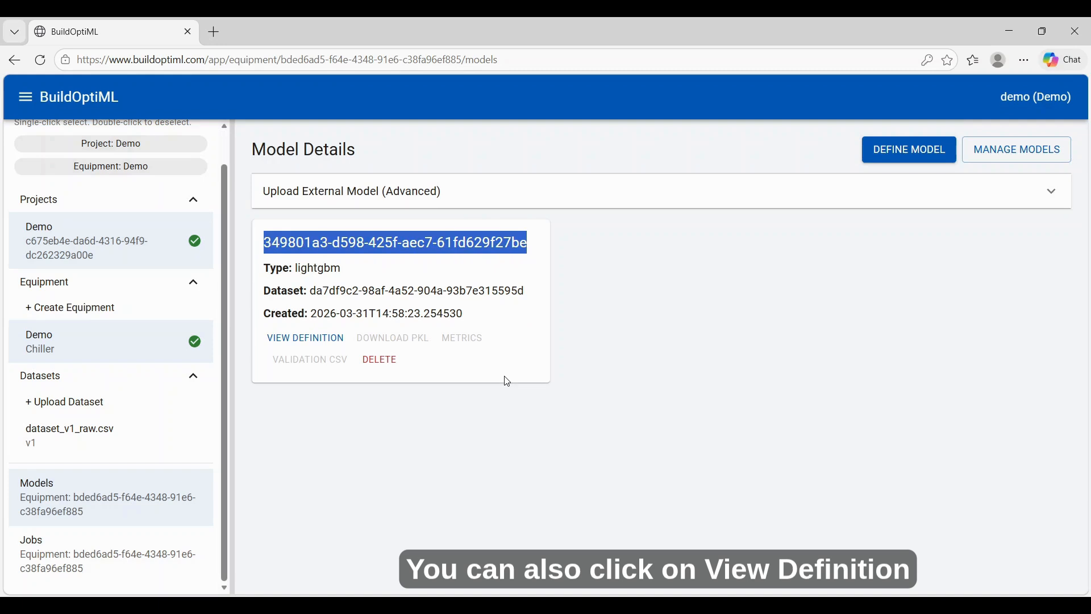
{"action": "left_click", "coordinate": [324, 345]}
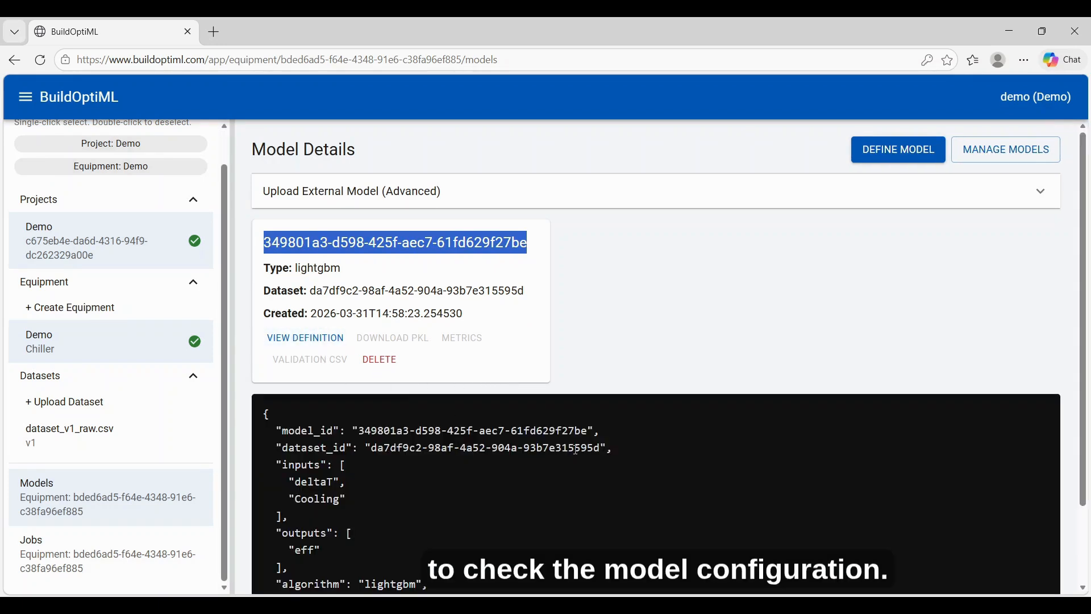
{"action": "scroll", "coordinate": [576, 449], "scroll_direction": "down", "scroll_amount": 2}
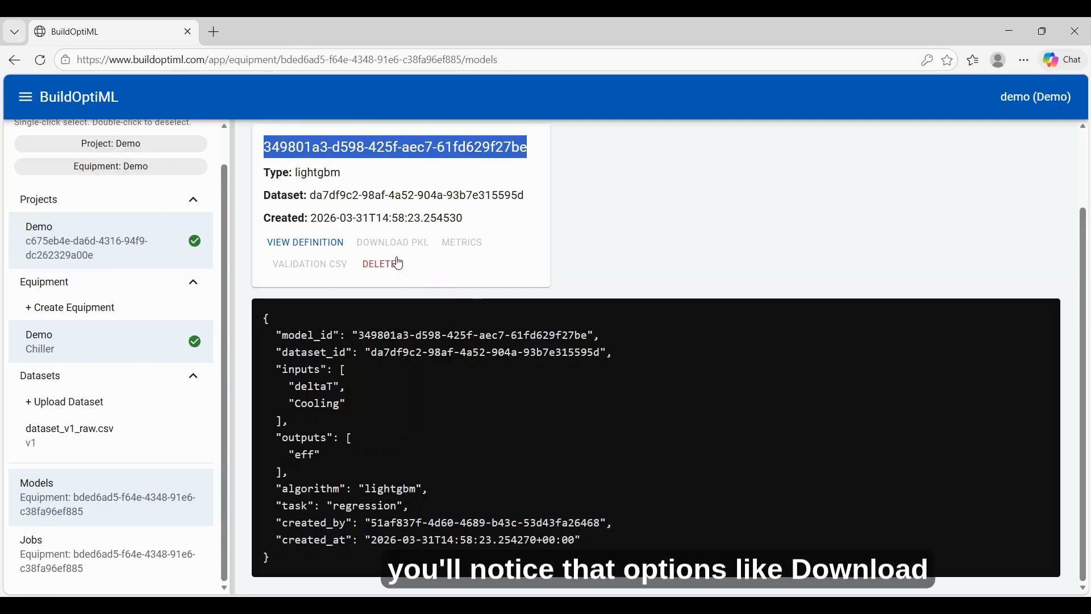
{"action": "left_click", "coordinate": [363, 249]}
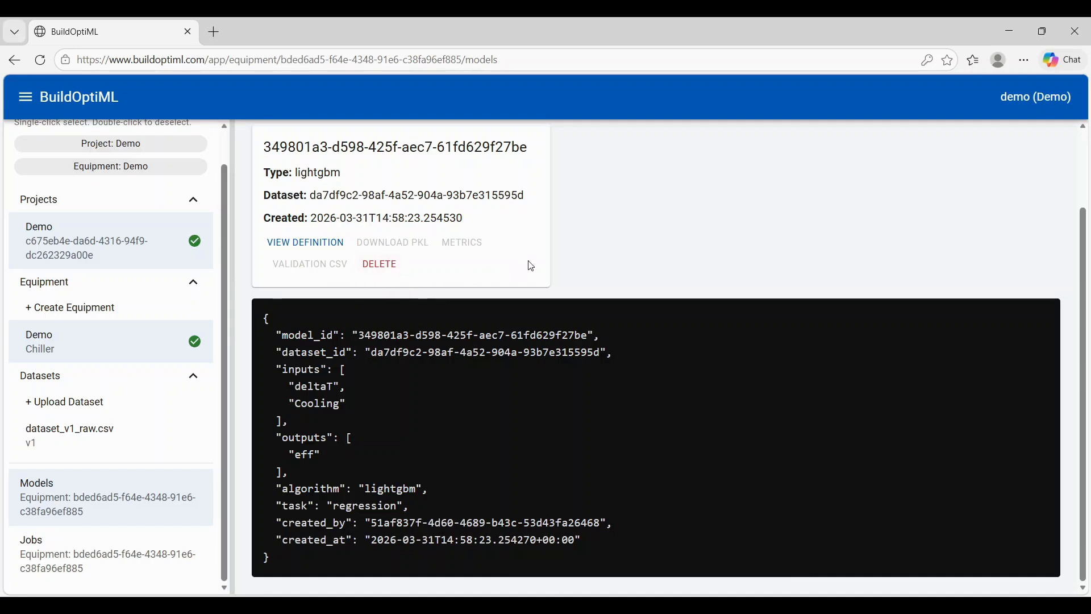
{"action": "scroll", "coordinate": [573, 255], "scroll_direction": "up", "scroll_amount": 2}
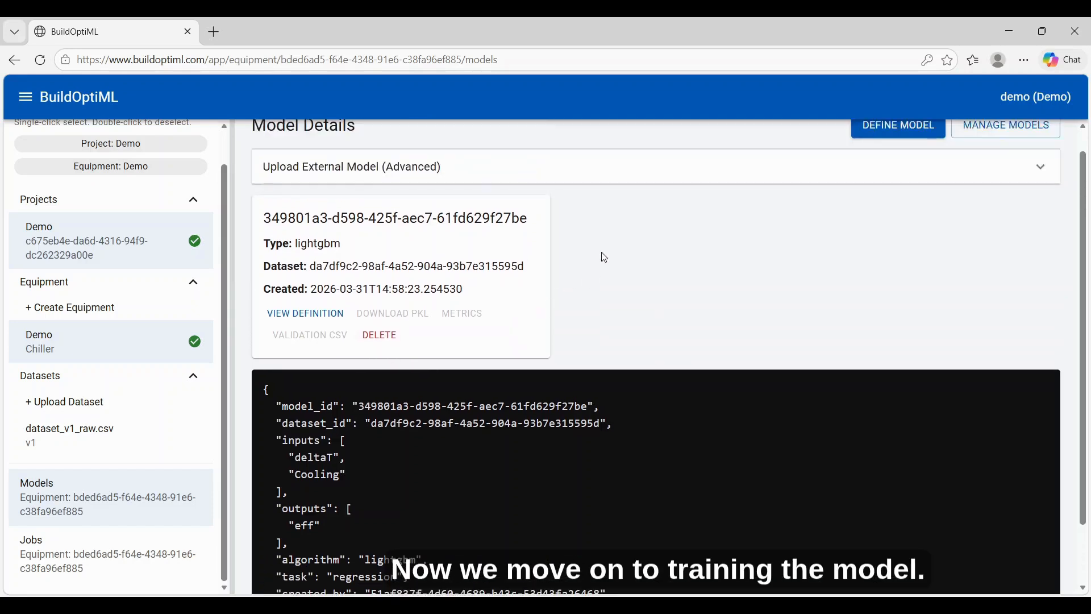
{"action": "scroll", "coordinate": [601, 252], "scroll_direction": "up", "scroll_amount": 1}
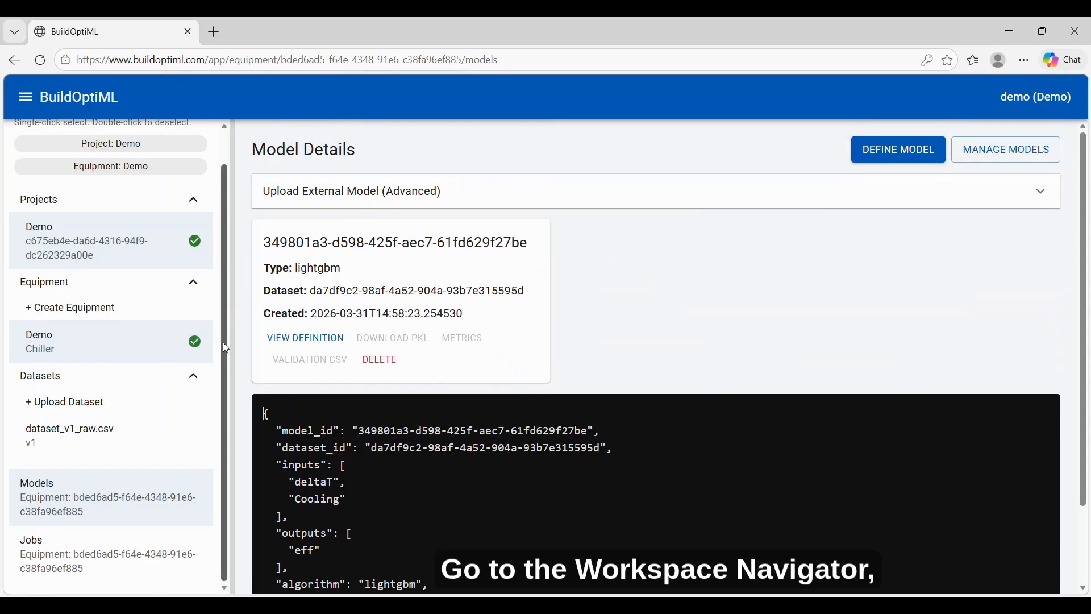
- Start a new job for the Demo chiller equipment with training as the job type
{"action": "scroll", "coordinate": [225, 348], "scroll_direction": "up", "scroll_amount": 1}
{"action": "scroll", "coordinate": [226, 348], "scroll_direction": "down", "scroll_amount": 1}
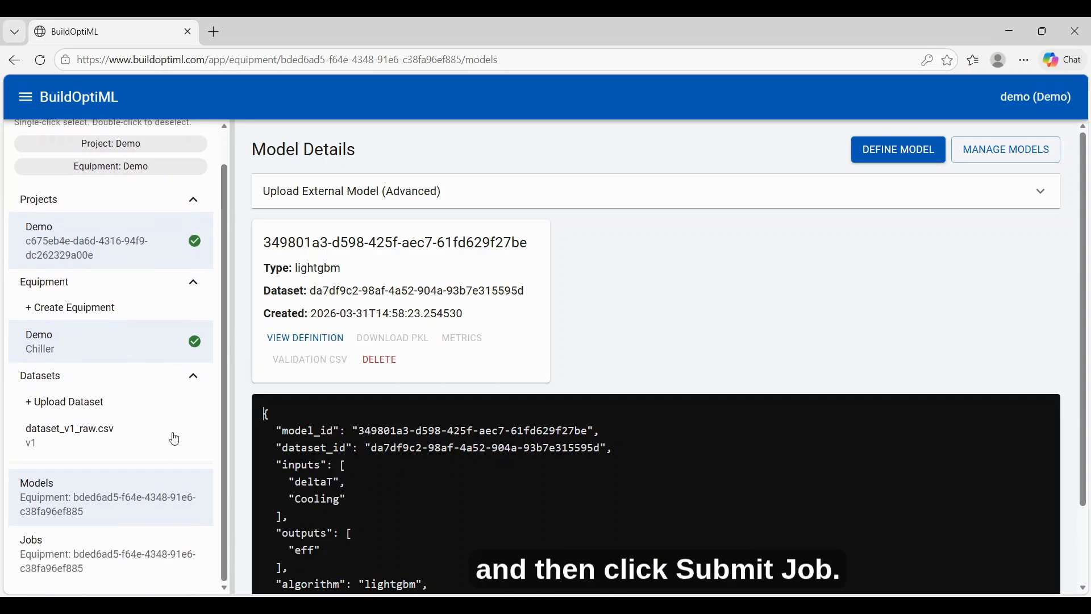
{"action": "left_click", "coordinate": [160, 551]}
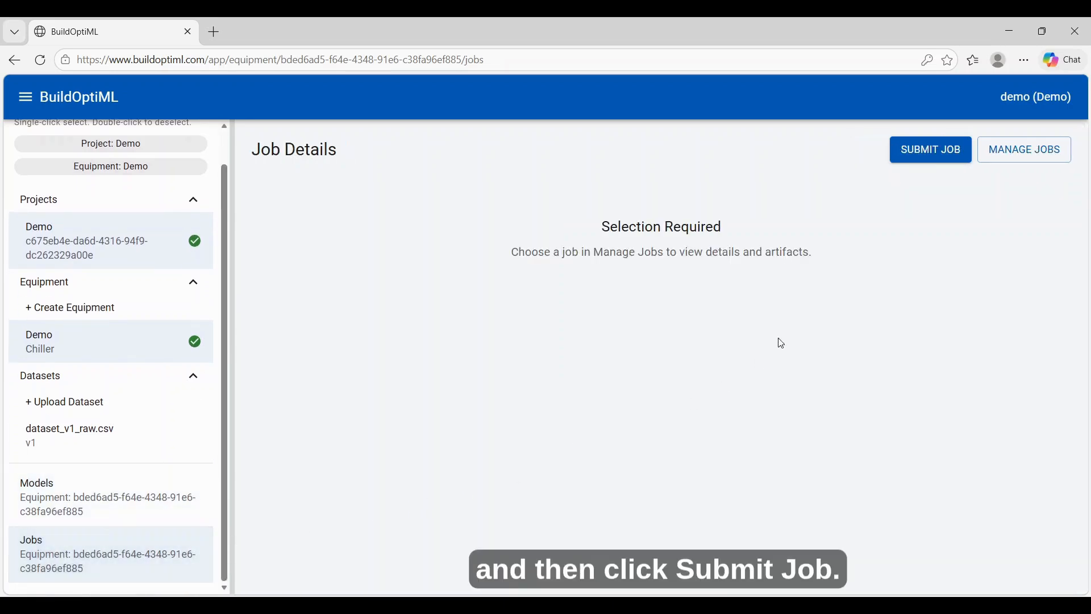
{"action": "left_click", "coordinate": [930, 151]}
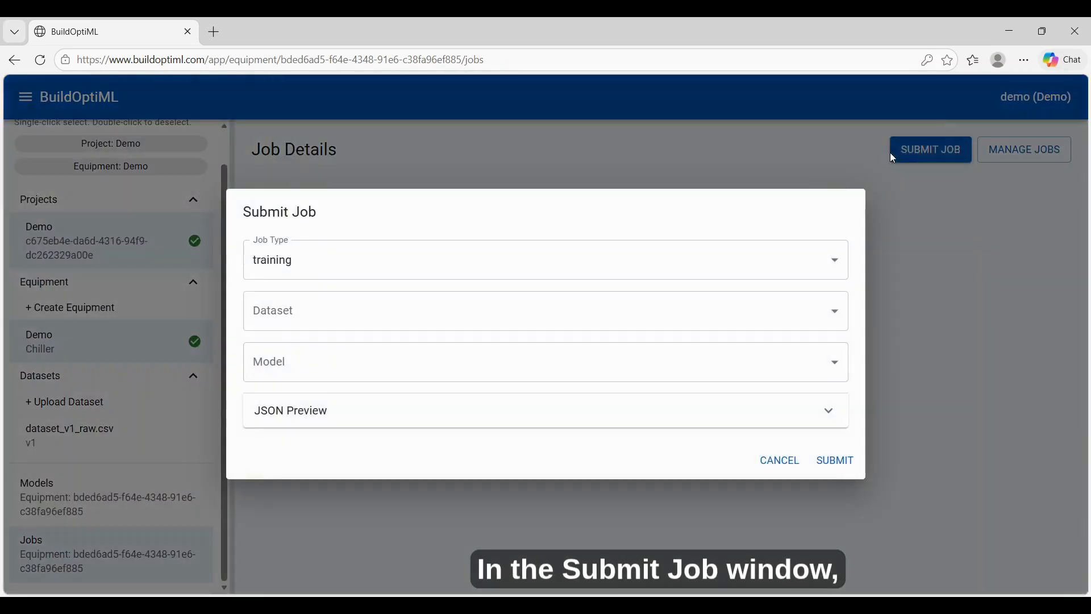
{"action": "left_click", "coordinate": [491, 267]}
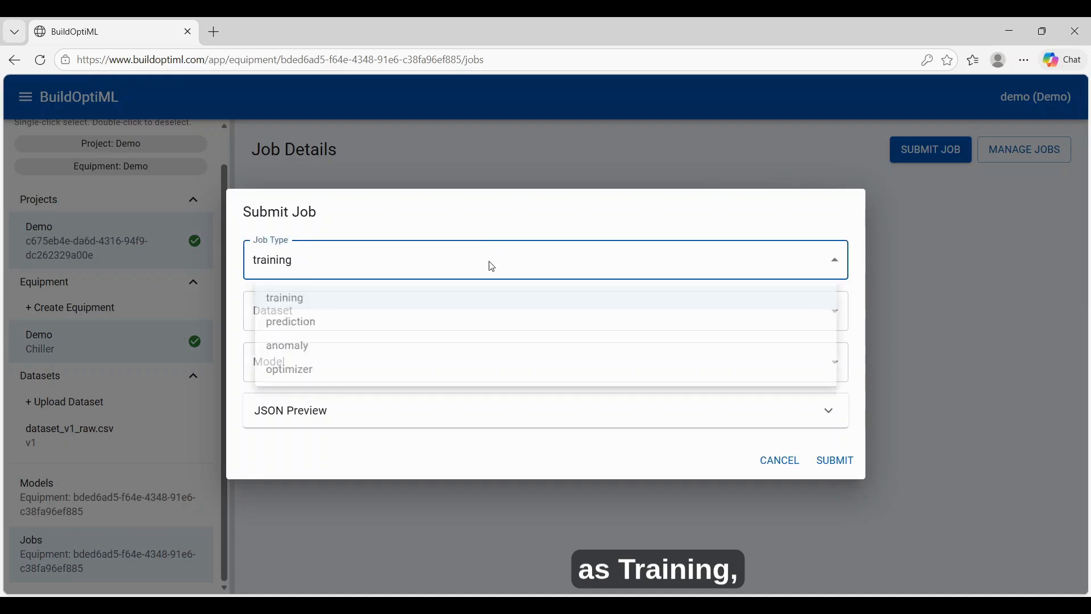
{"action": "left_click", "coordinate": [478, 307]}
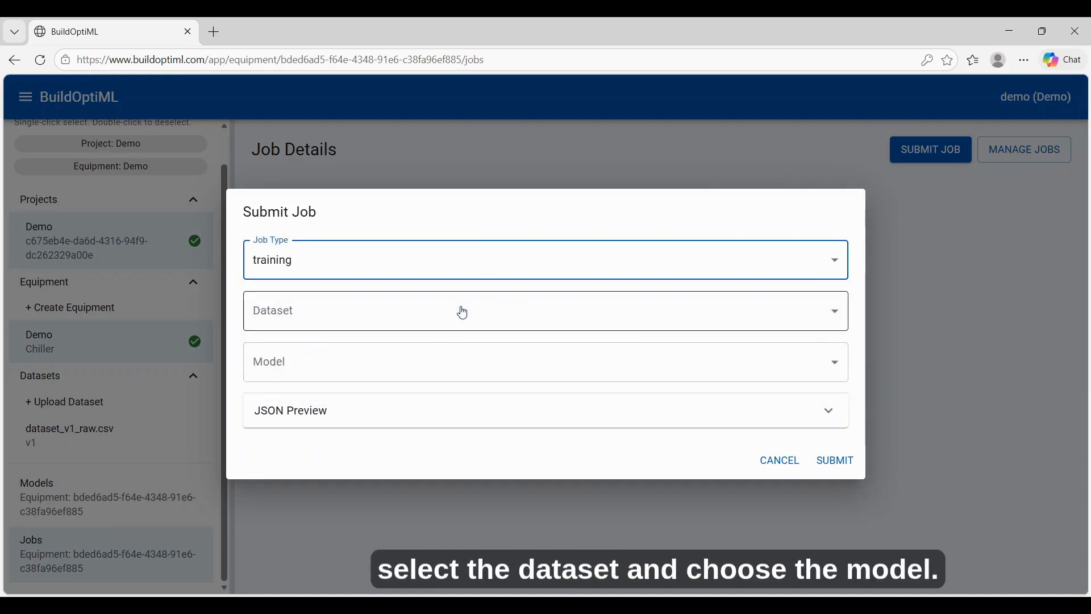
- Choose dataset_v1_raw.csv and the newly defined model for the training job and submit it
{"action": "left_click", "coordinate": [459, 319]}
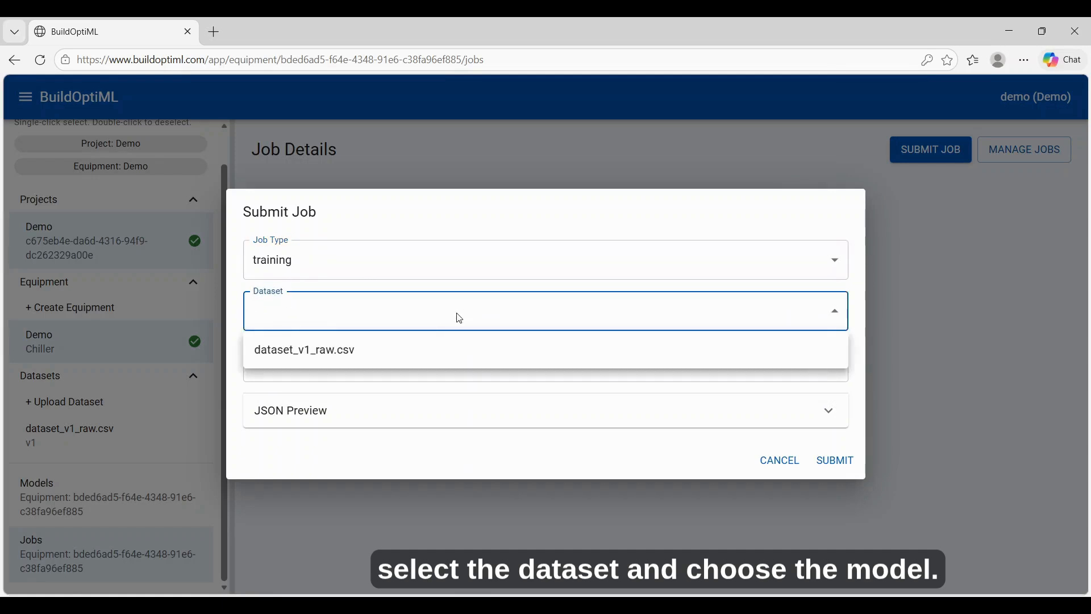
{"action": "left_click", "coordinate": [447, 352]}
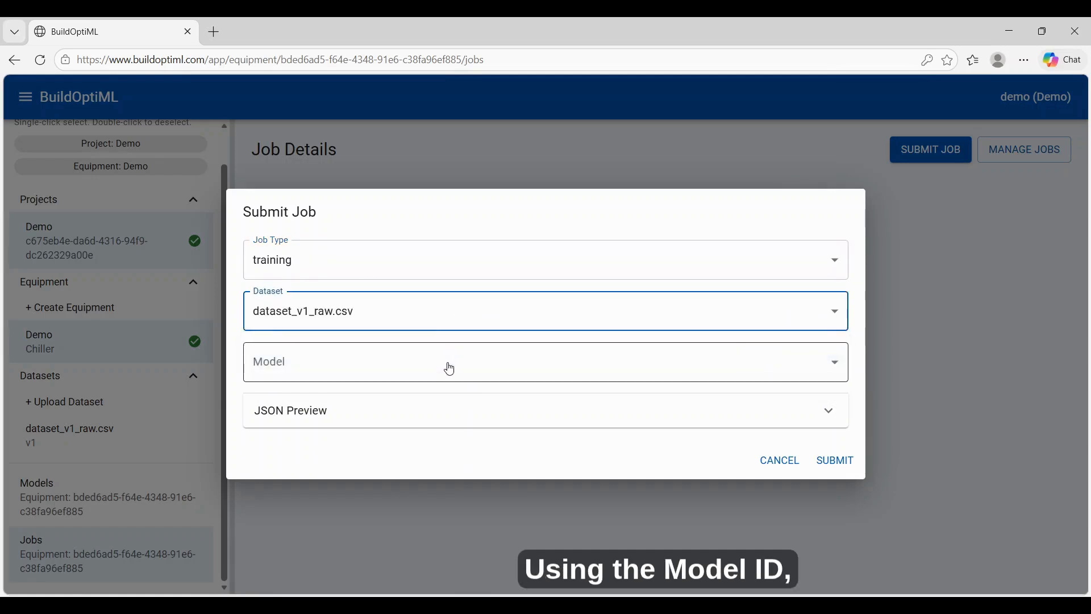
{"action": "left_click", "coordinate": [450, 368]}
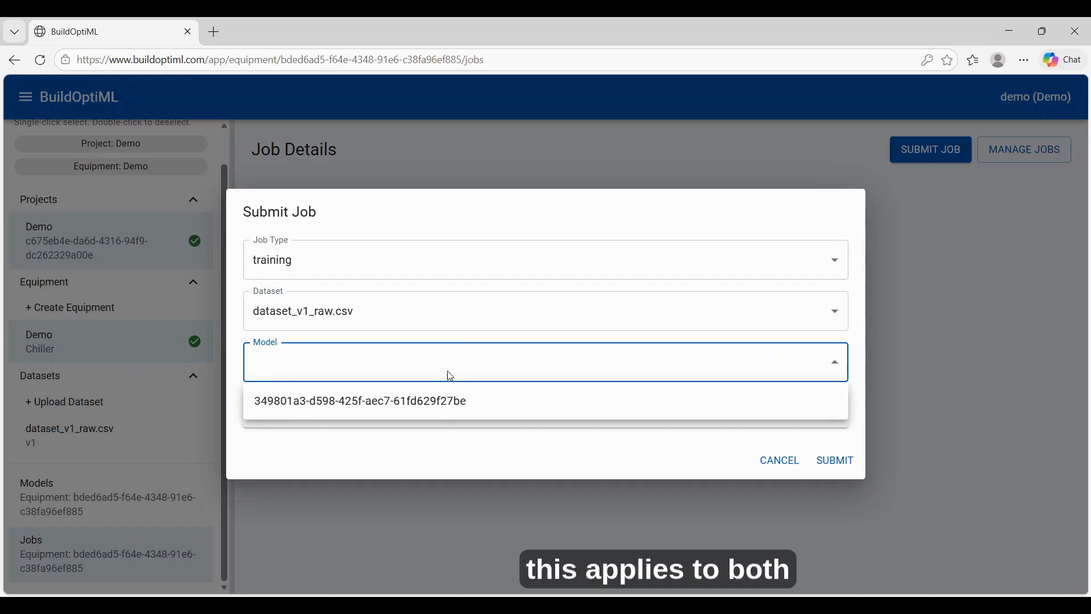
{"action": "left_click", "coordinate": [476, 404]}
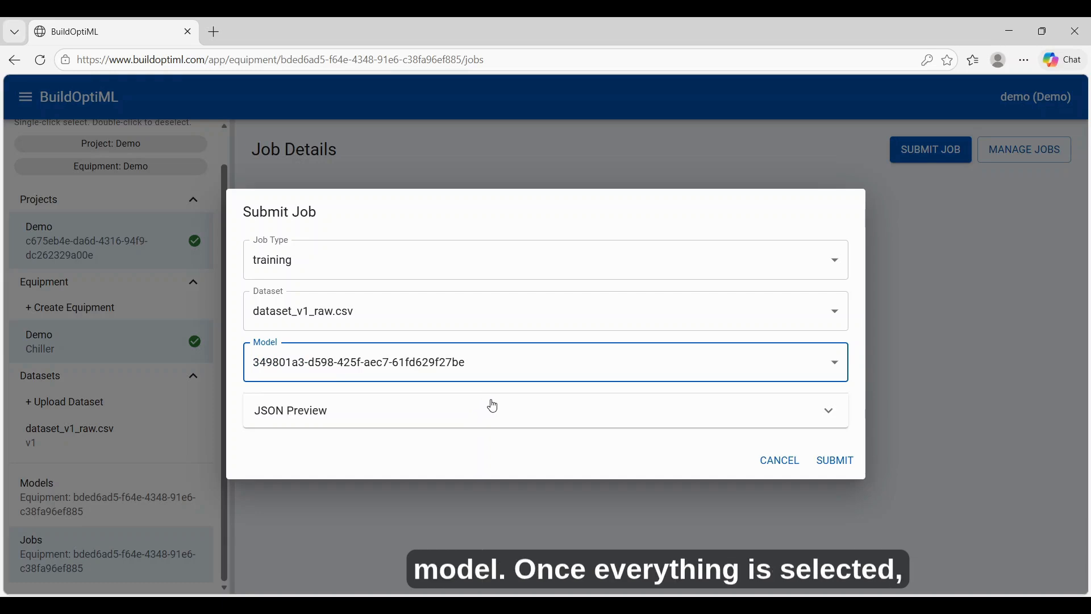
{"action": "left_click", "coordinate": [486, 450]}
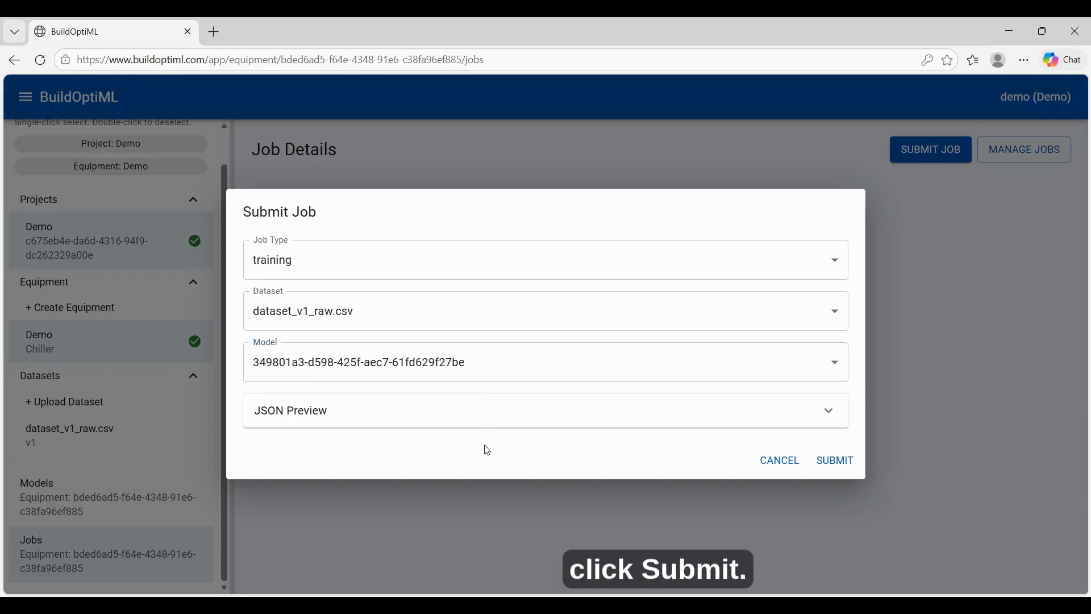
{"action": "left_click", "coordinate": [833, 465]}
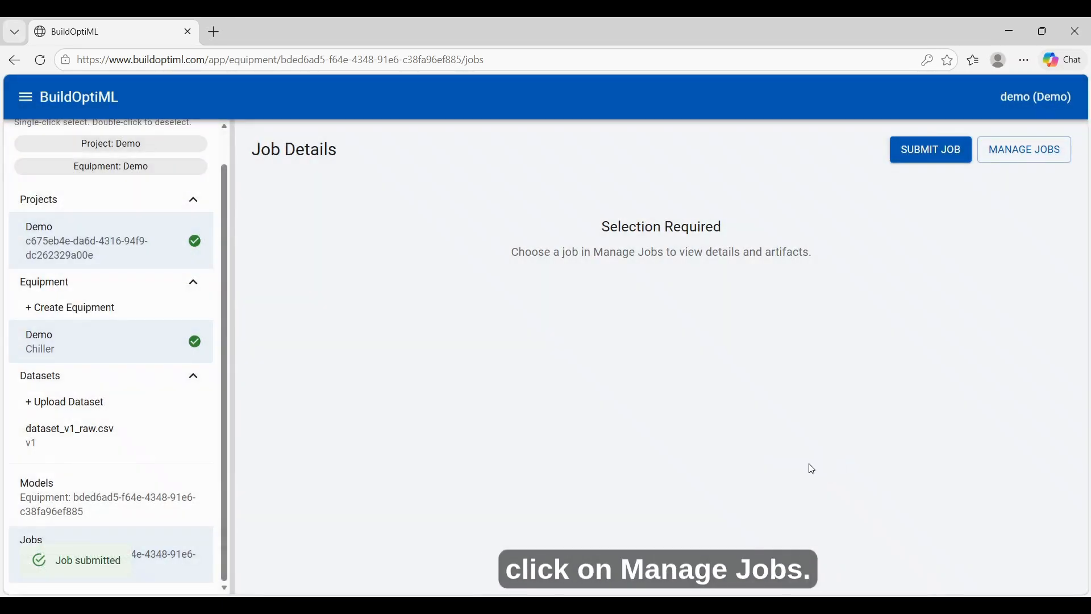
- Open the submitted training job's details and examine the performance metrics in its model_metrics artifact
{"action": "left_click", "coordinate": [1016, 153]}
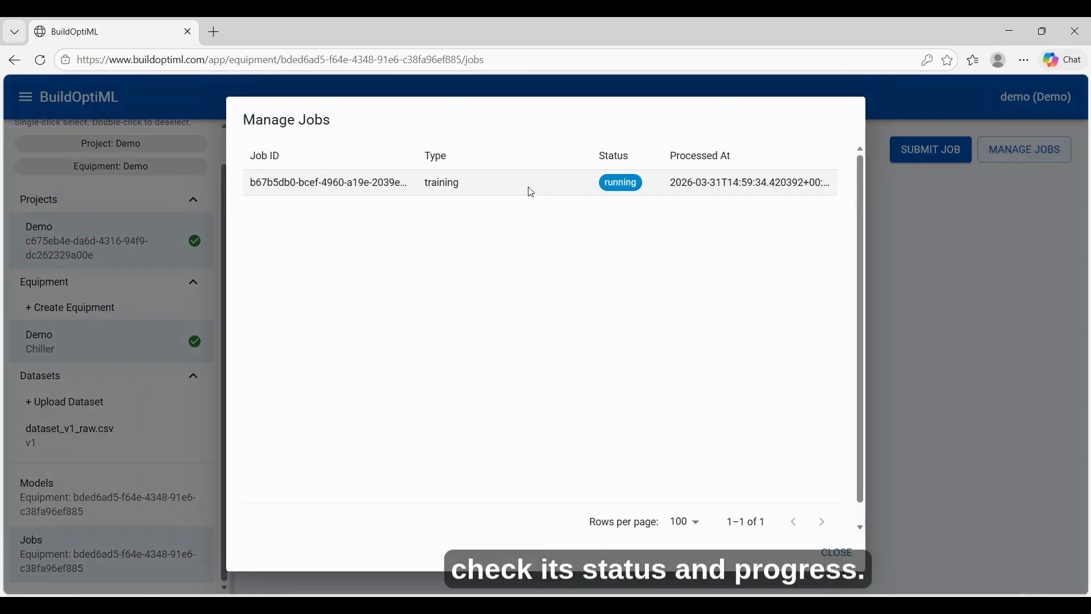
{"action": "left_click", "coordinate": [530, 190]}
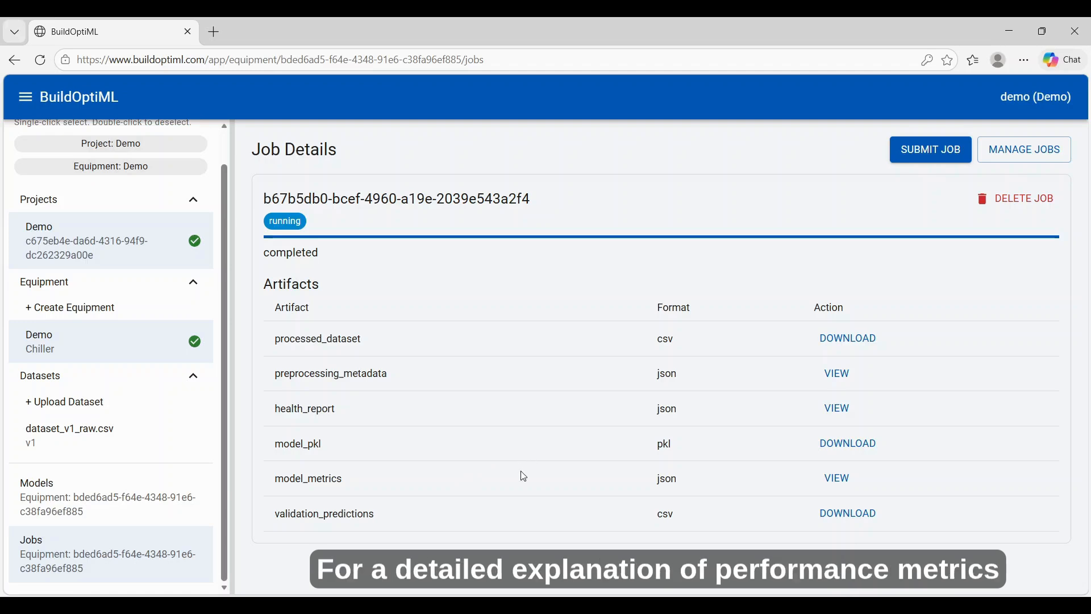
{"action": "left_click", "coordinate": [843, 488]}
{"action": "scroll", "coordinate": [790, 472], "scroll_direction": "down", "scroll_amount": 1}
{"action": "scroll", "coordinate": [782, 473], "scroll_direction": "down", "scroll_amount": 4}
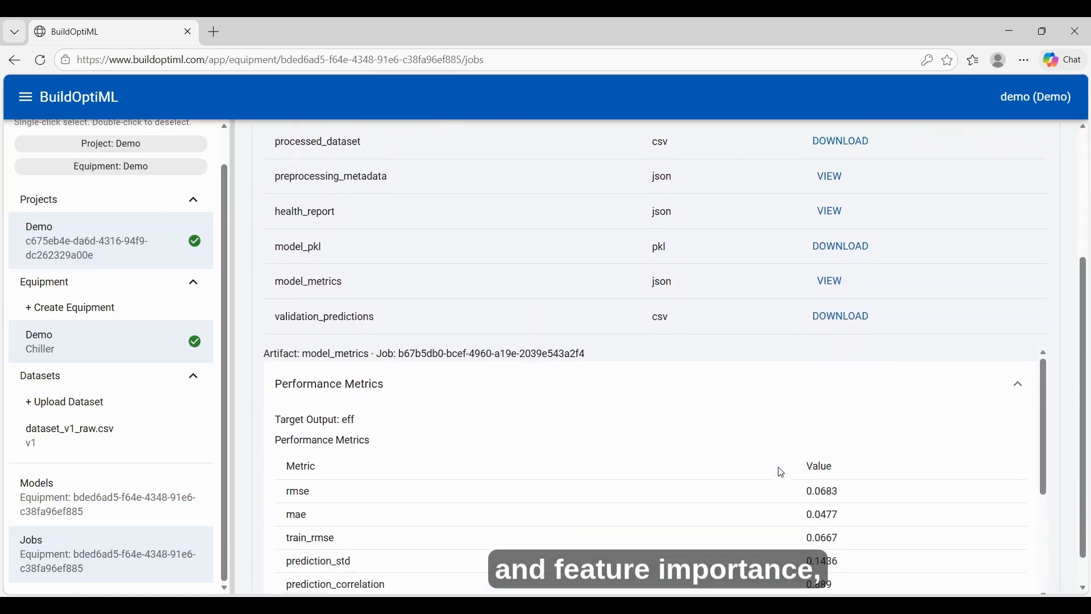
{"action": "scroll", "coordinate": [734, 465], "scroll_direction": "down", "scroll_amount": 2}
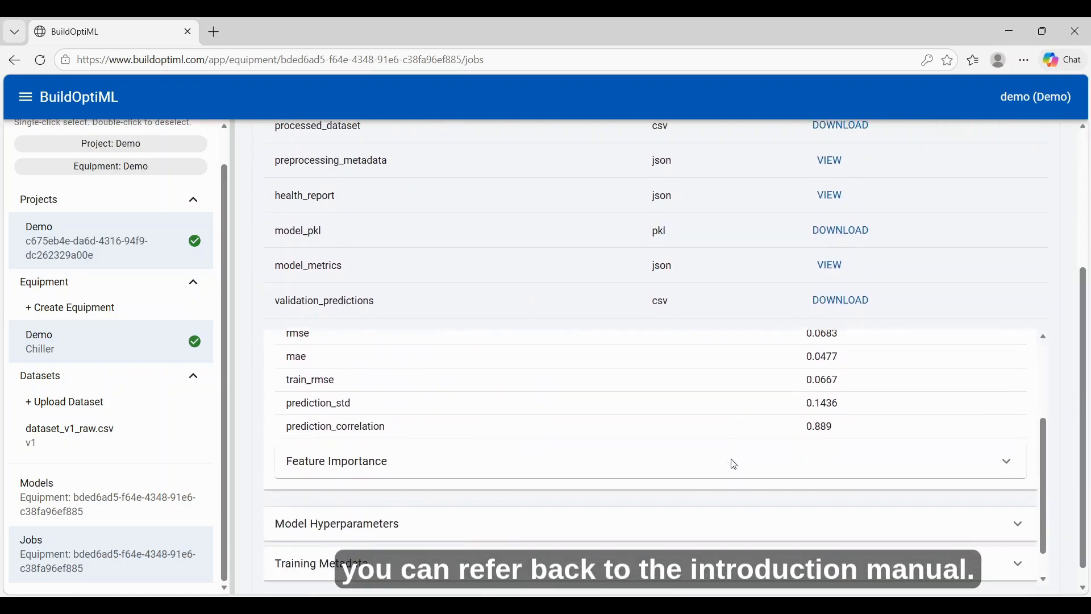